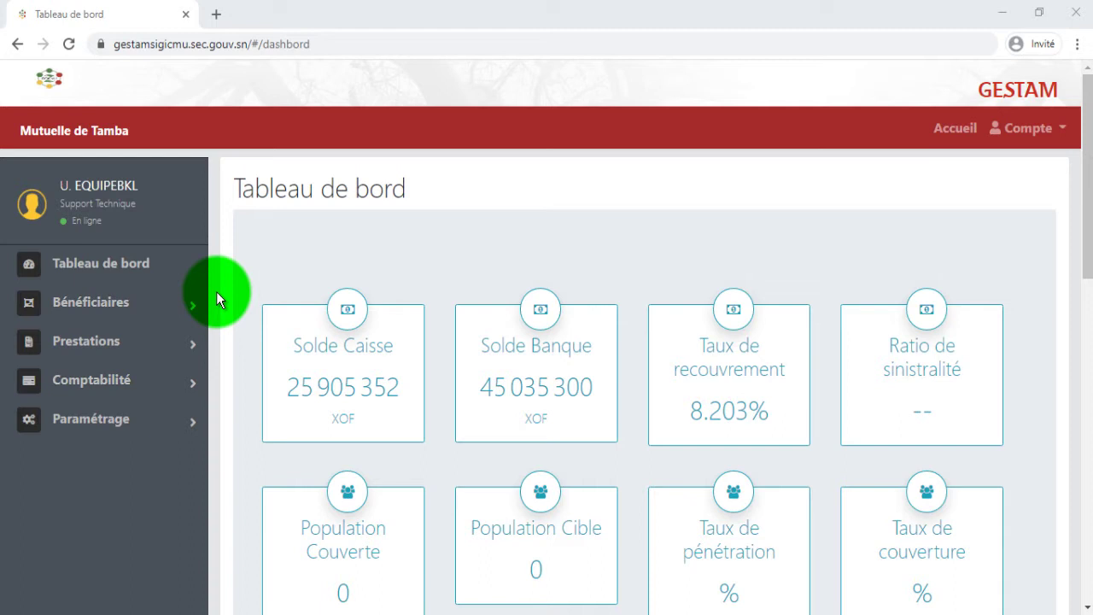
- Open the Paiement factures register from the Comptabilité section of the sidebar
{"action": "left_click", "coordinate": [164, 342]}
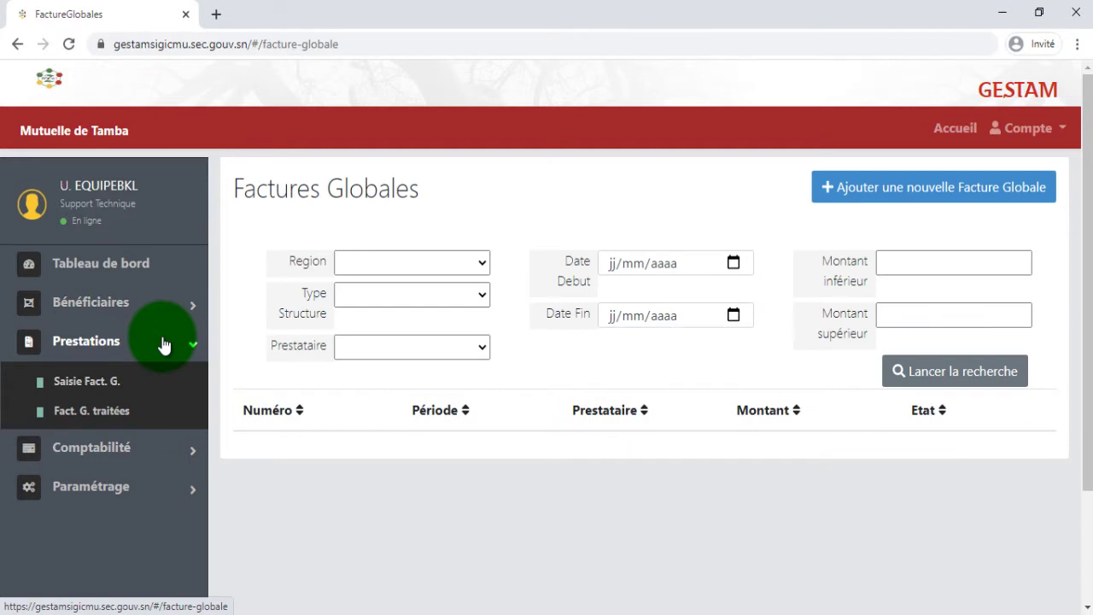
{"action": "left_click", "coordinate": [163, 342]}
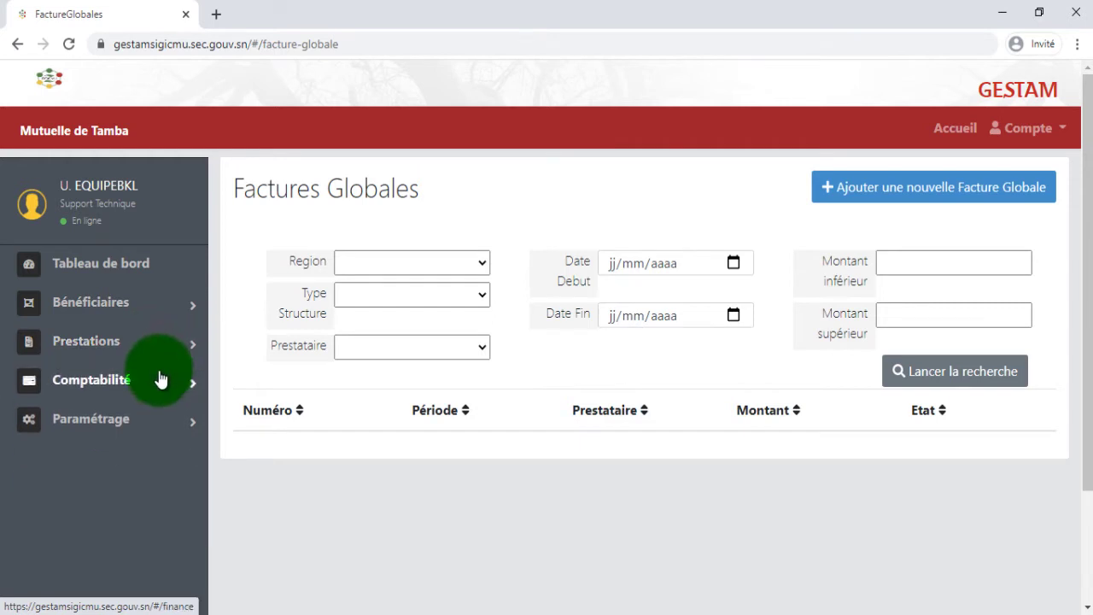
{"action": "left_click", "coordinate": [160, 378]}
{"action": "scroll", "coordinate": [161, 377], "scroll_direction": "down", "scroll_amount": 1}
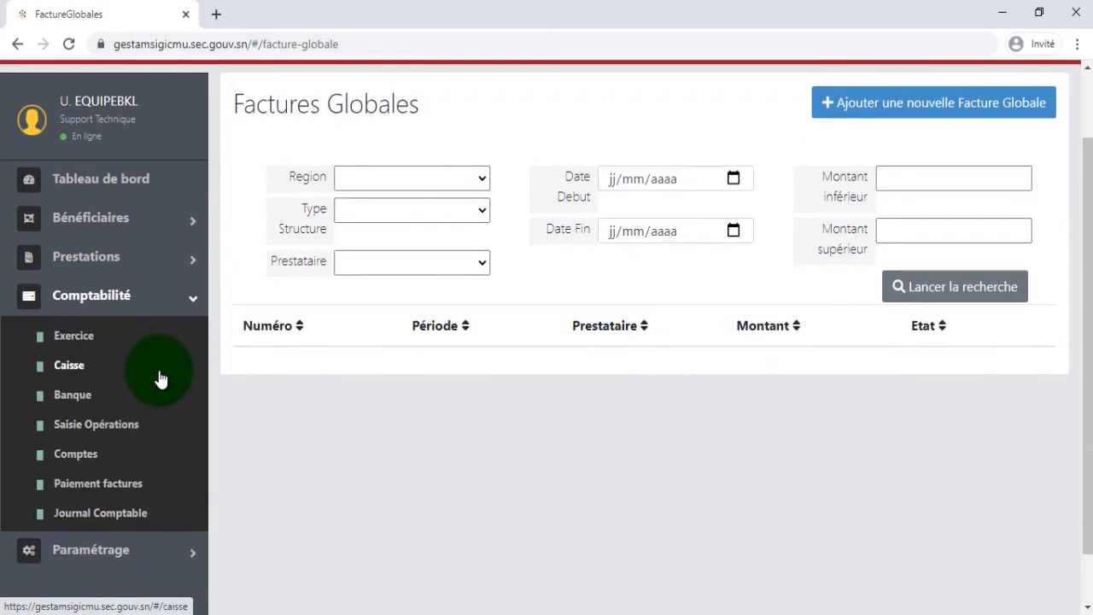
{"action": "left_click", "coordinate": [118, 492]}
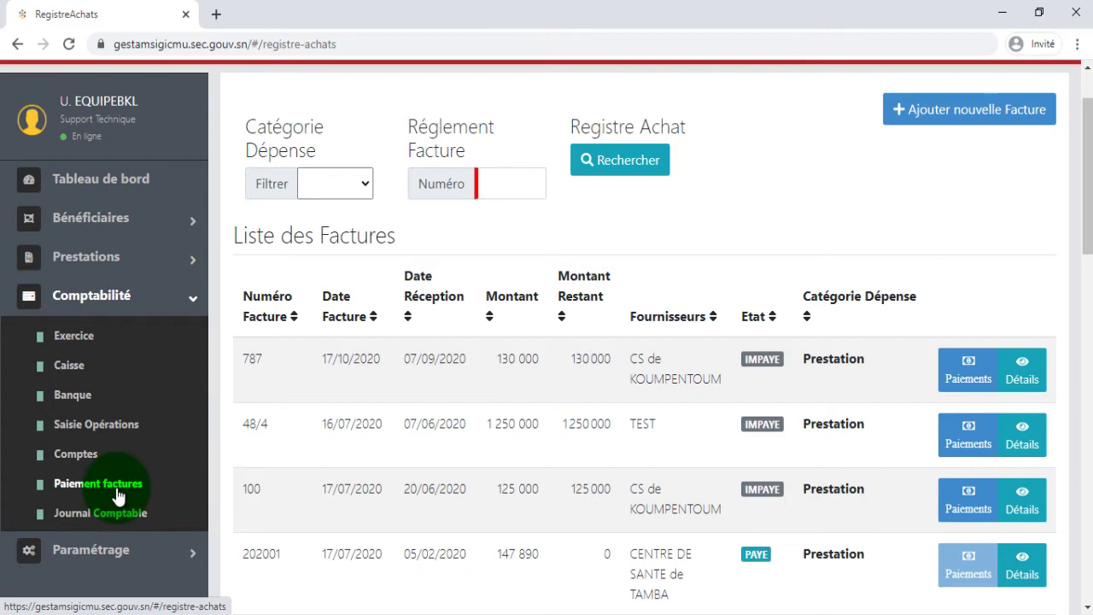
{"action": "scroll", "coordinate": [403, 512], "scroll_direction": "down", "scroll_amount": 1}
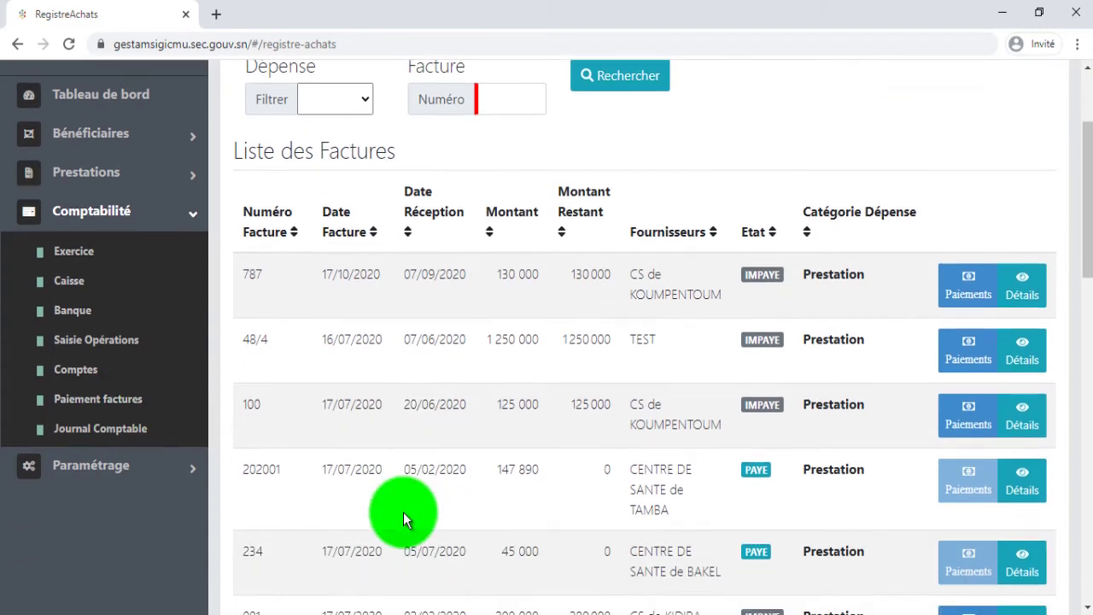
{"action": "scroll", "coordinate": [403, 512], "scroll_direction": "down", "scroll_amount": 1}
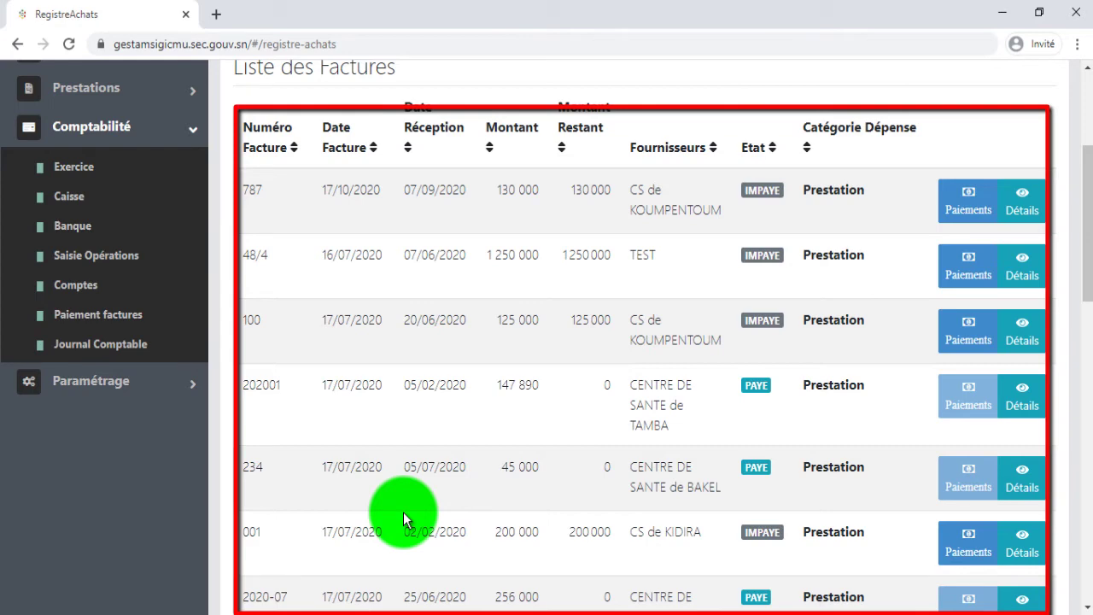
{"action": "scroll", "coordinate": [403, 517], "scroll_direction": "up", "scroll_amount": 3}
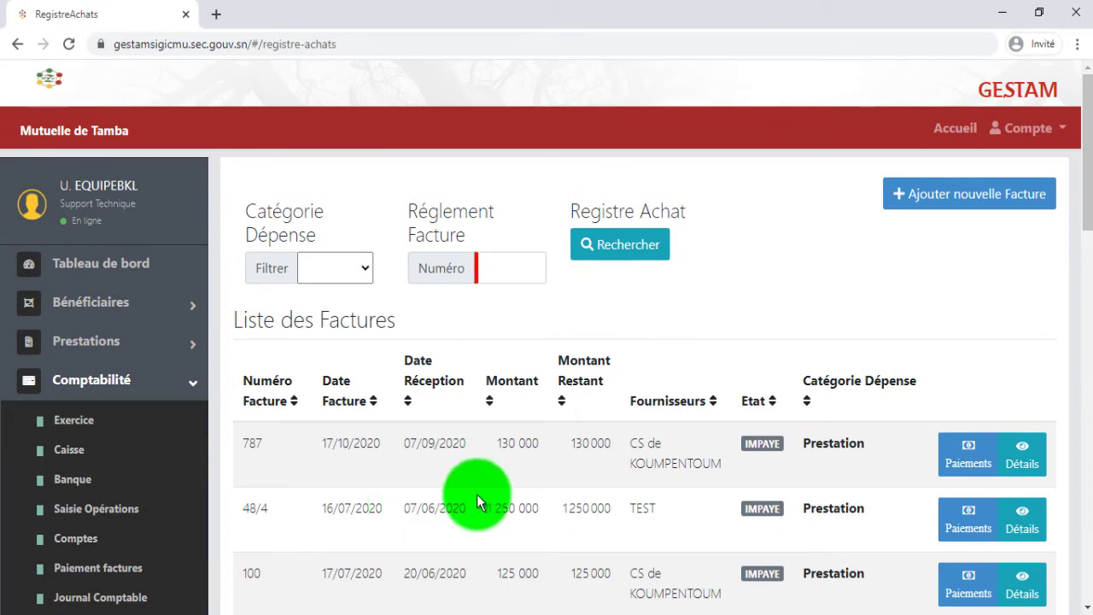
- Start a new invoice numbered 377 with invoice date 15 October
{"action": "left_click", "coordinate": [994, 196]}
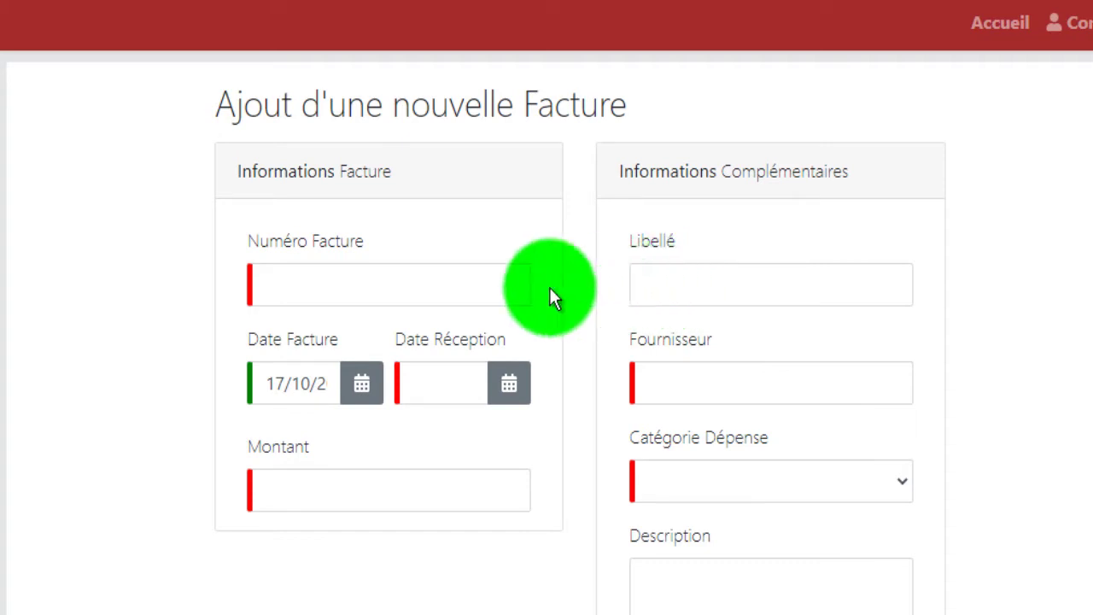
{"action": "left_click", "coordinate": [454, 293]}
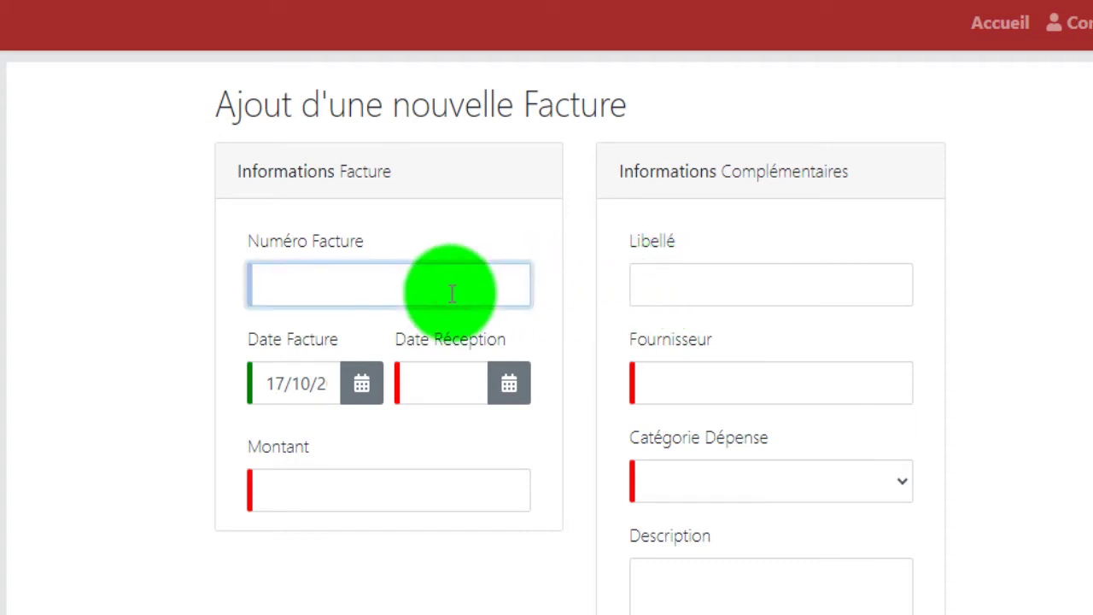
{"action": "type", "text": "377"}
{"action": "left_click", "coordinate": [382, 391]}
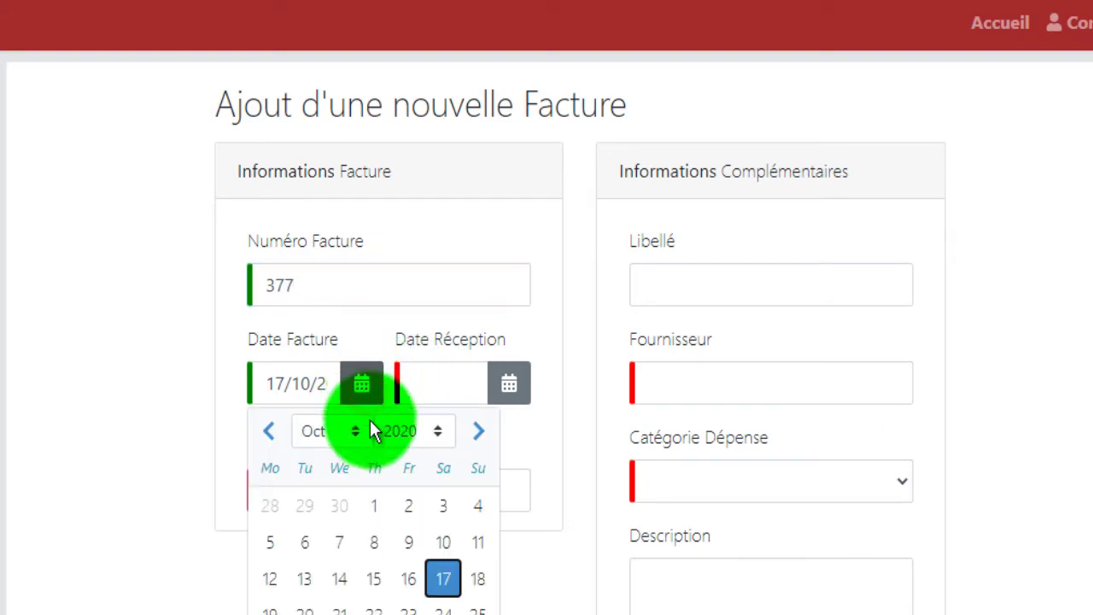
{"action": "left_click", "coordinate": [376, 578]}
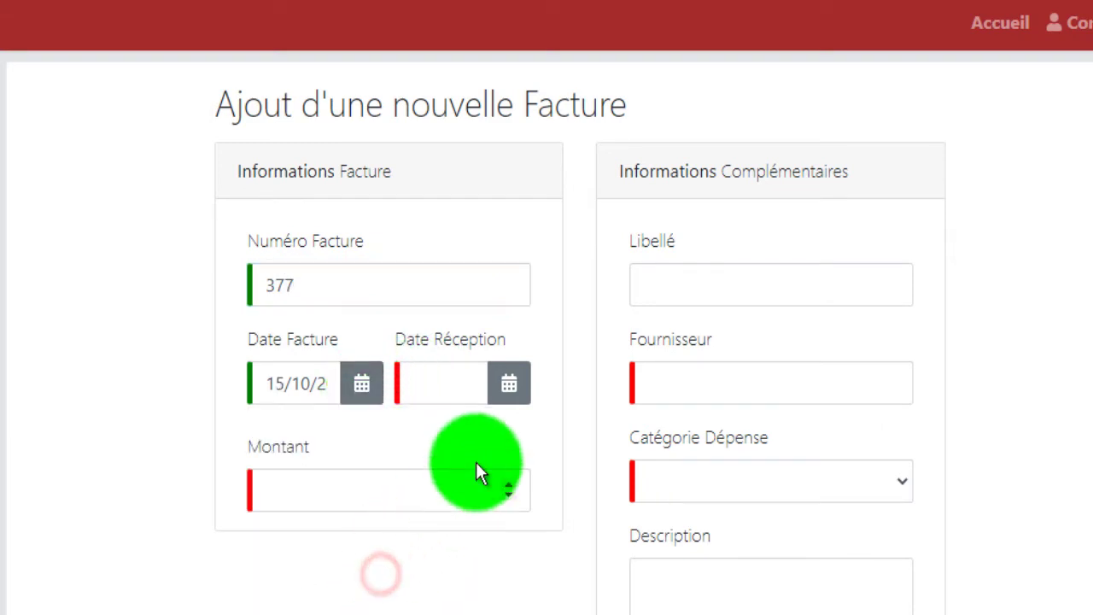
- Set the reception date to 17 October and the amount to 77000
{"action": "left_click", "coordinate": [511, 381]}
{"action": "left_click", "coordinate": [590, 581]}
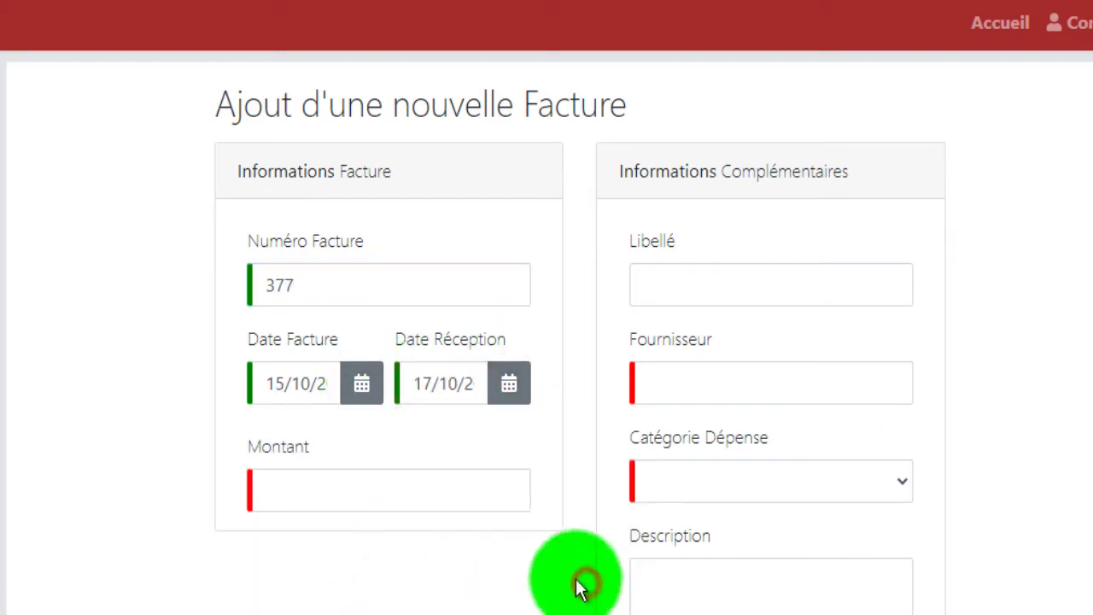
{"action": "left_click", "coordinate": [421, 497]}
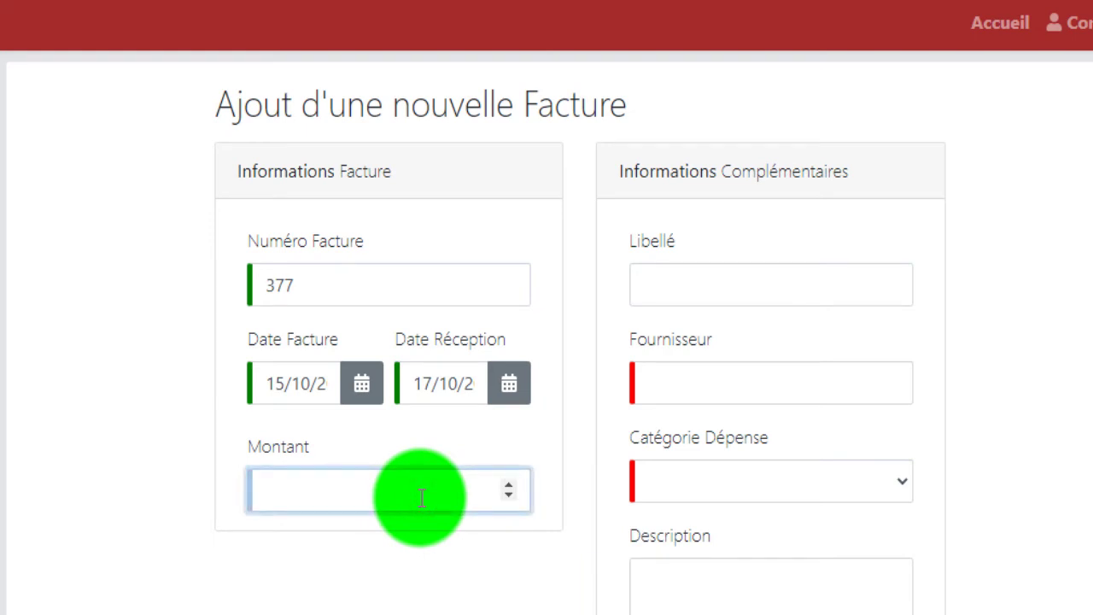
{"action": "type", "text": "77000"}
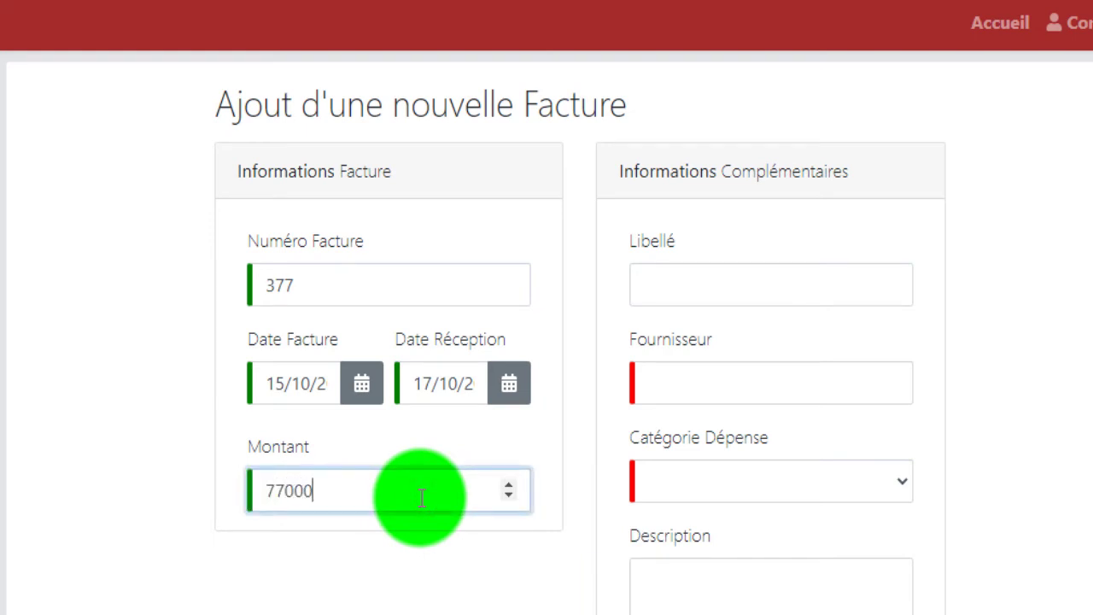
{"action": "left_click", "coordinate": [773, 292]}
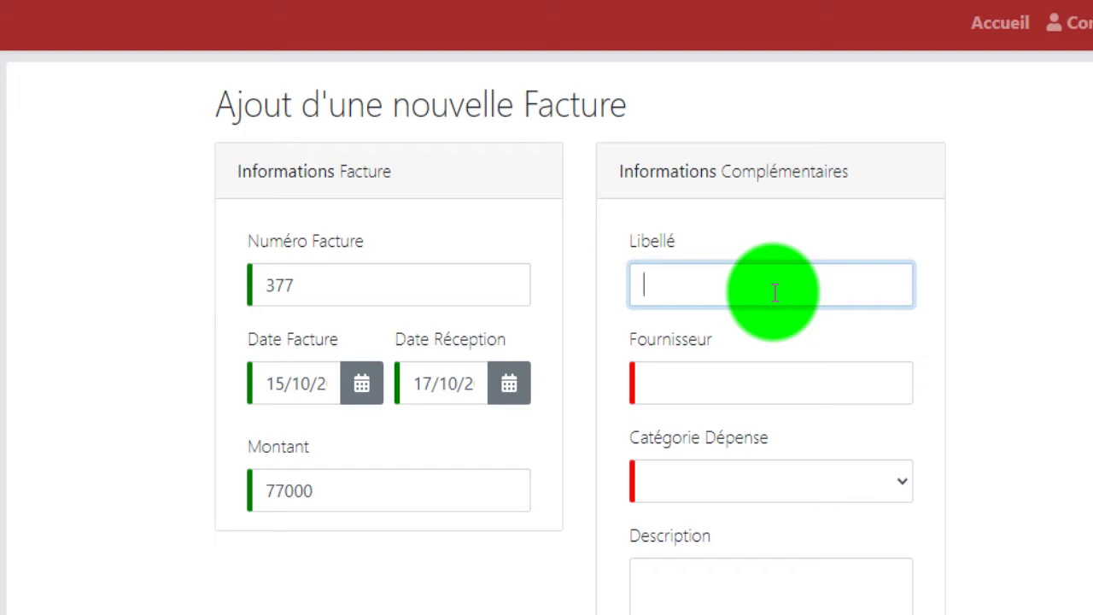
- Label the invoice FACTURE D'ELECTRICITE with supplier SENELEC
{"action": "type", "text": "FACTURE D'E"}
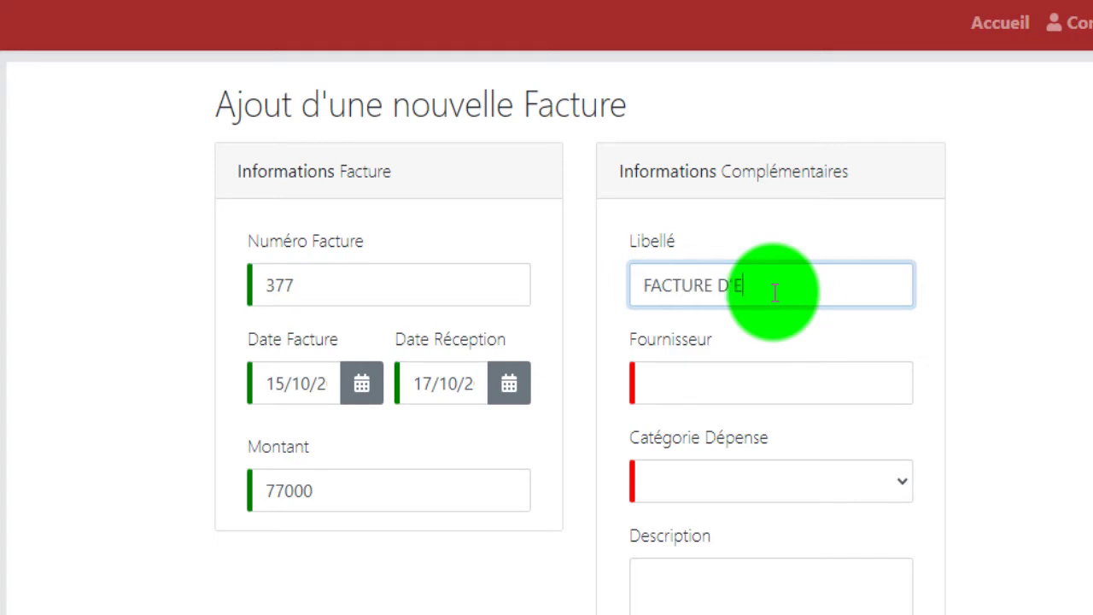
{"action": "type", "text": "LECTRICITT"}
{"action": "key", "text": "BackSpace"}
{"action": "type", "text": "E"}
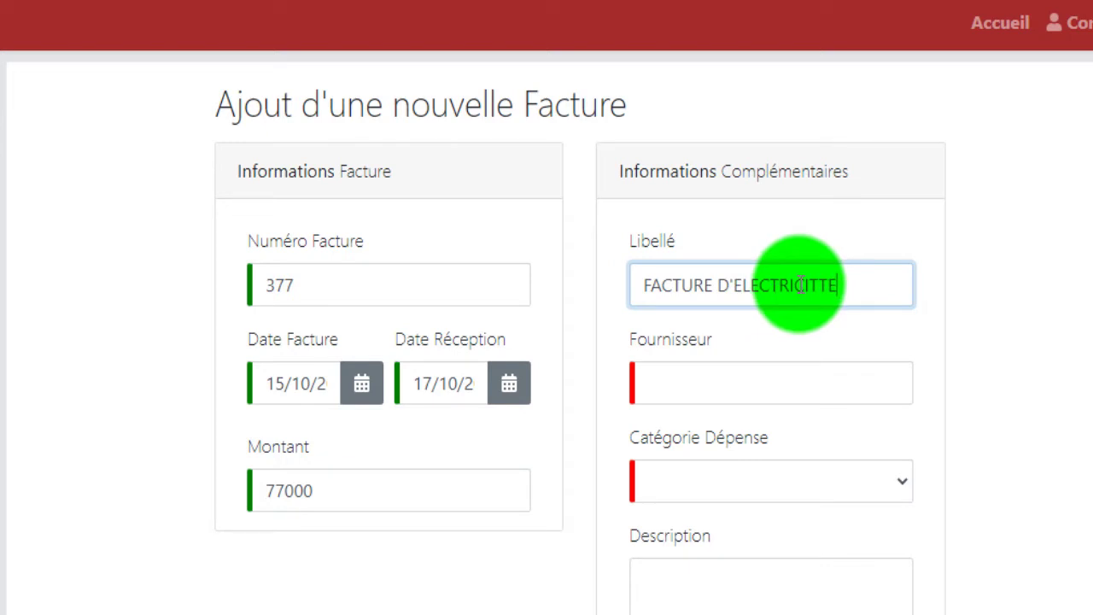
{"action": "left_click", "coordinate": [796, 385]}
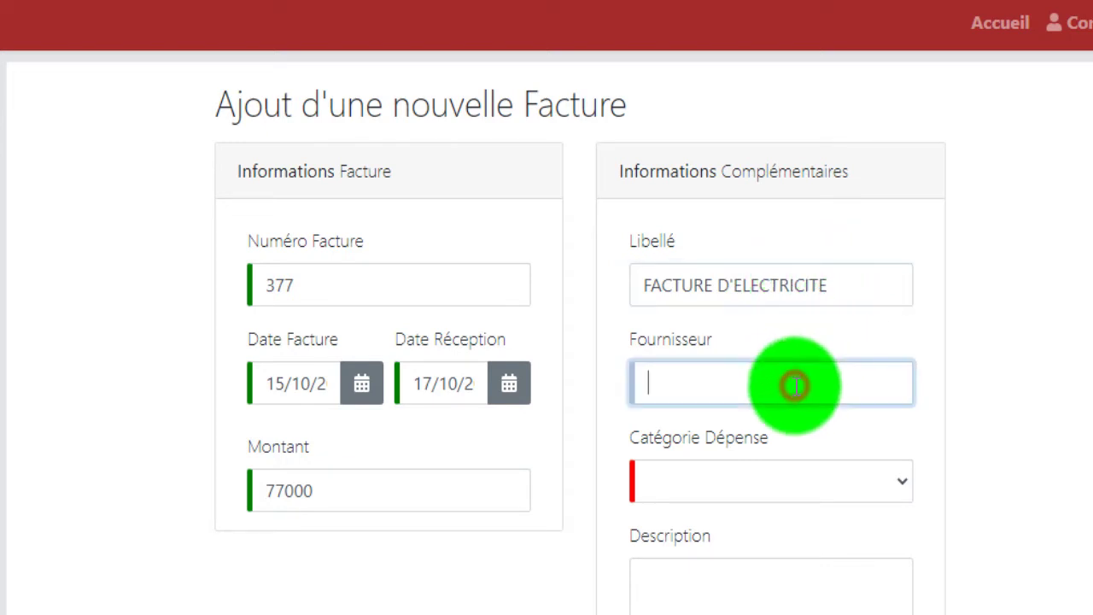
{"action": "type", "text": "SENELEC"}
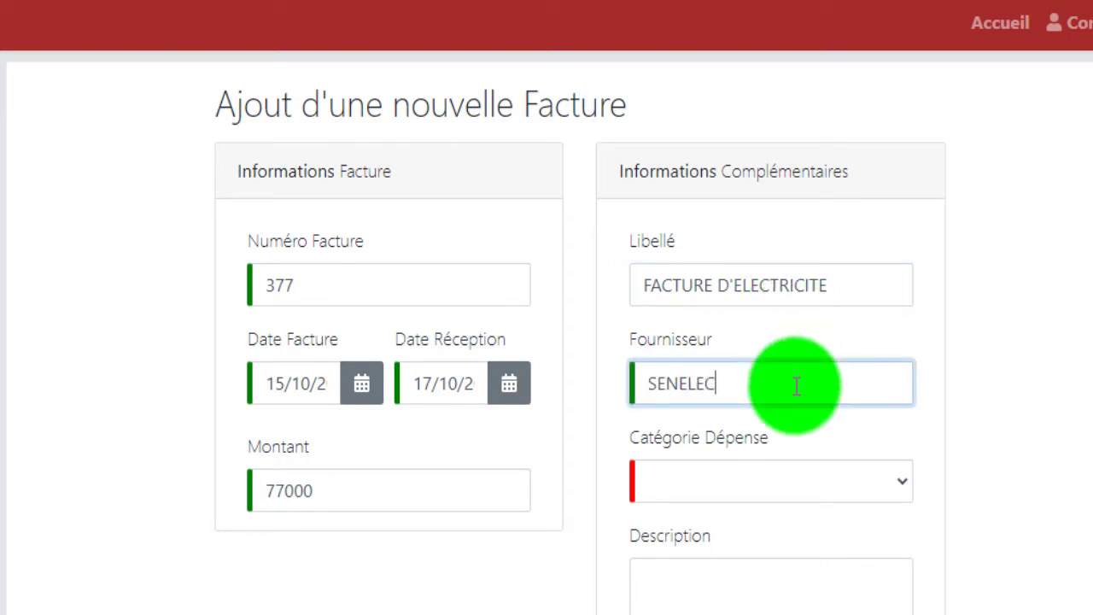
- Choose category Electricité and describe it as PAIEMENT ELECTRICITE DES MOIS DE JUILLET ET AOUT
{"action": "left_click", "coordinate": [796, 476]}
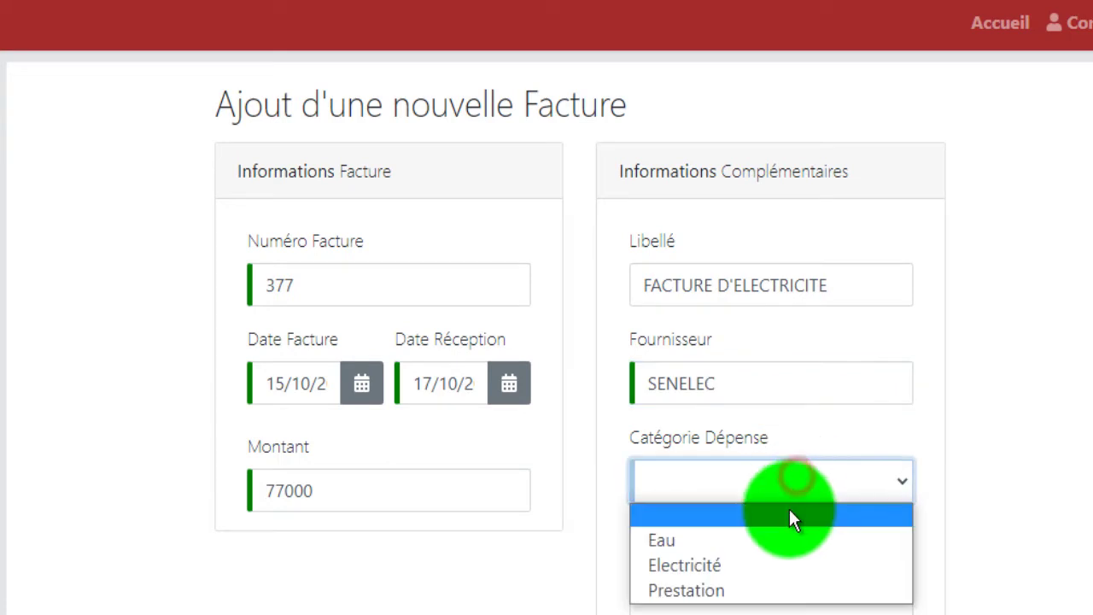
{"action": "left_click", "coordinate": [788, 562]}
{"action": "left_click", "coordinate": [784, 576]}
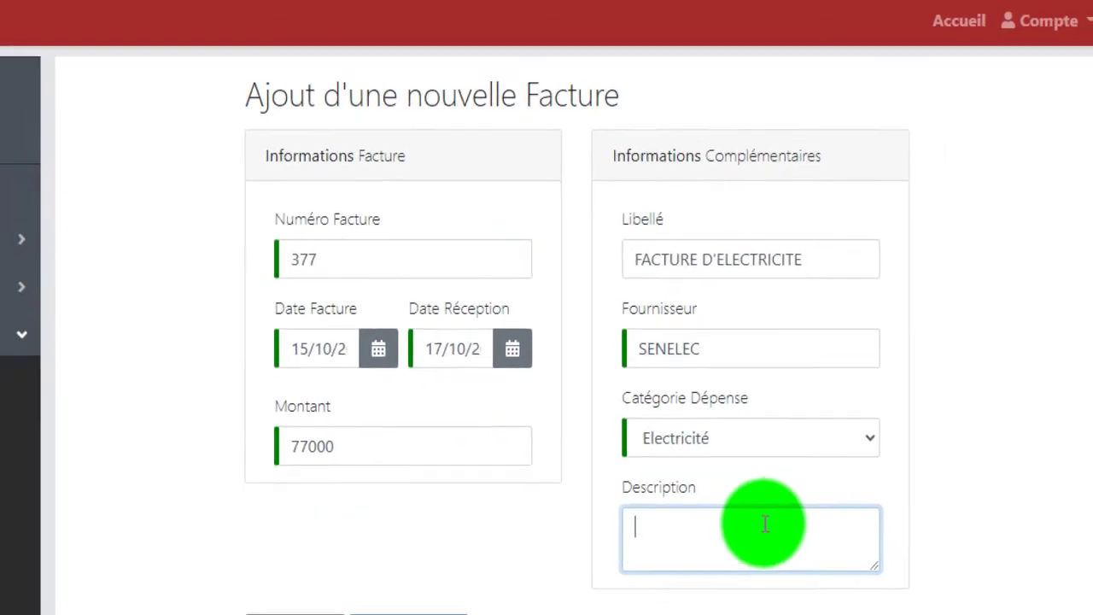
{"action": "type", "text": "PAIEMENT"}
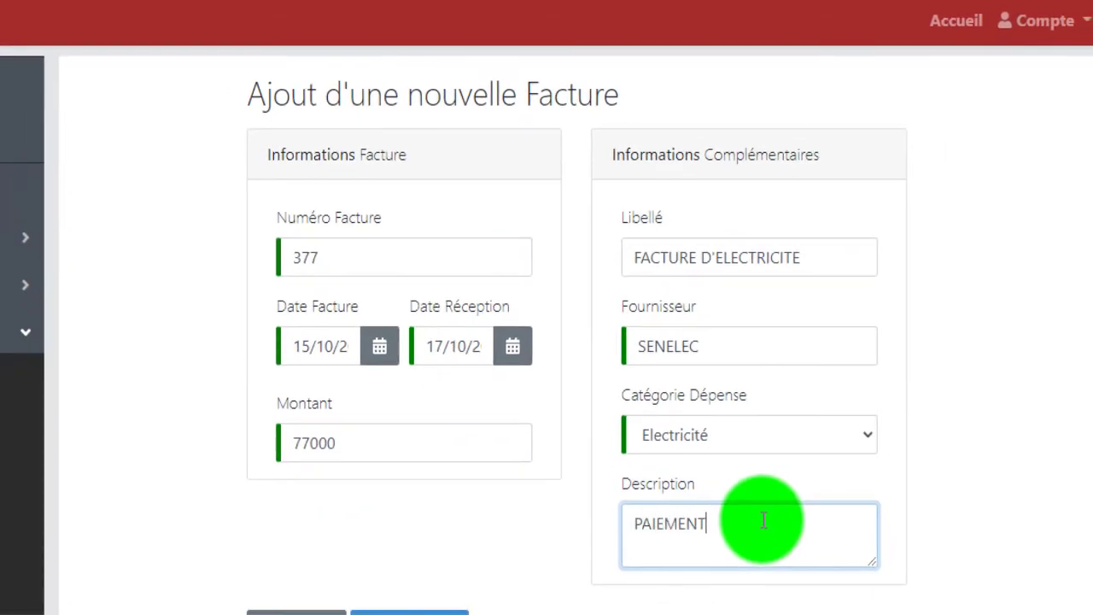
{"action": "type", "text": " ELECTRICITE DES MOIS DE "}
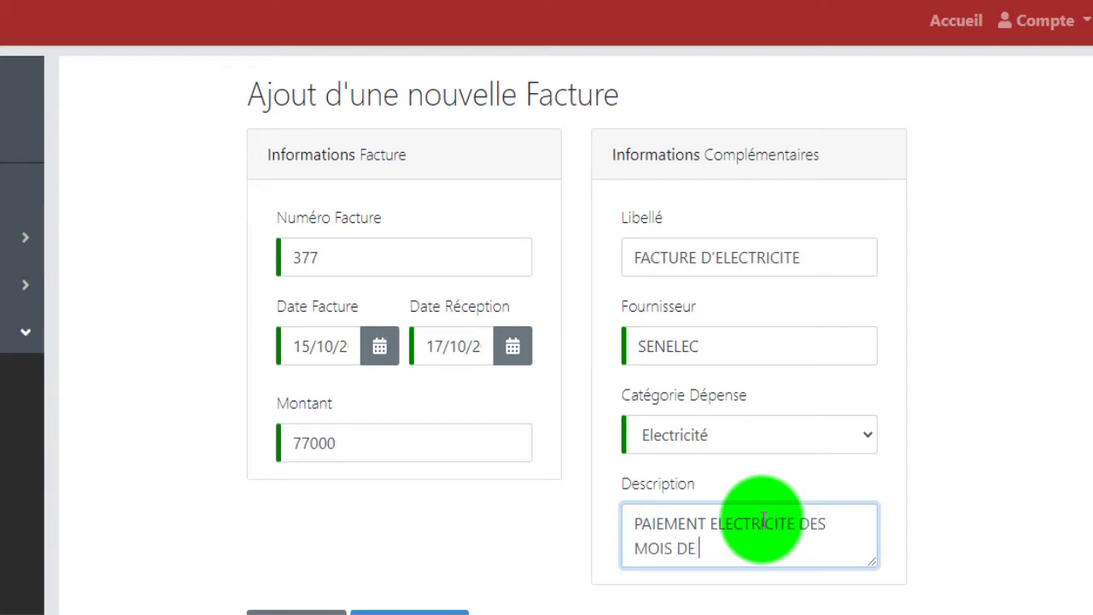
{"action": "type", "text": "JUILLETS ET AOUT"}
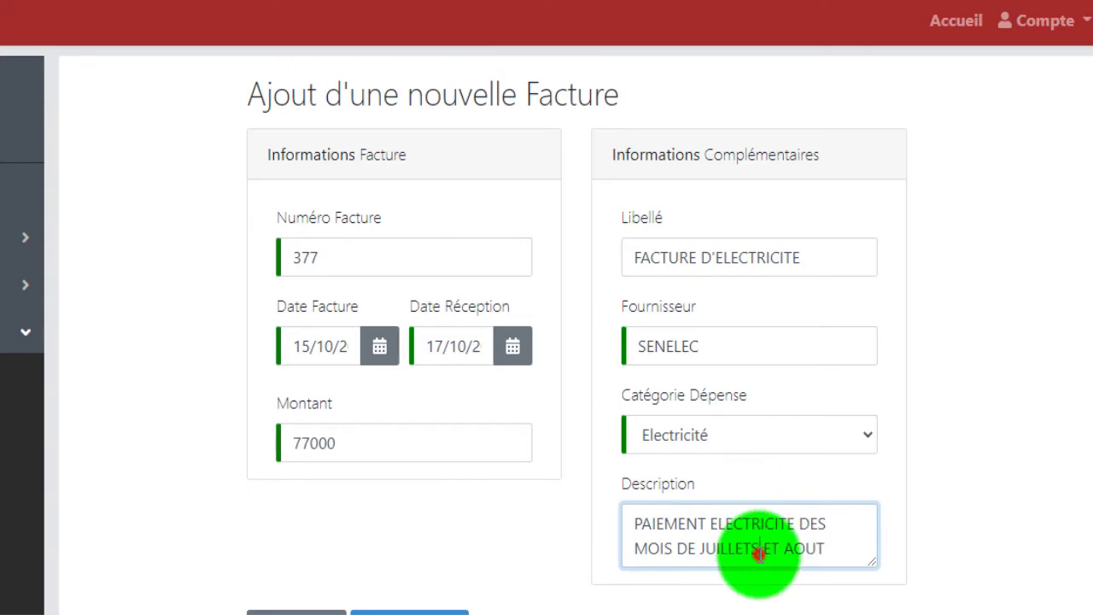
{"action": "left_click", "coordinate": [750, 549]}
{"action": "key", "text": "BackSpace"}
- Save the SENELEC invoice 377 with Enregistrer
{"action": "scroll", "coordinate": [683, 597], "scroll_direction": "down", "scroll_amount": 1}
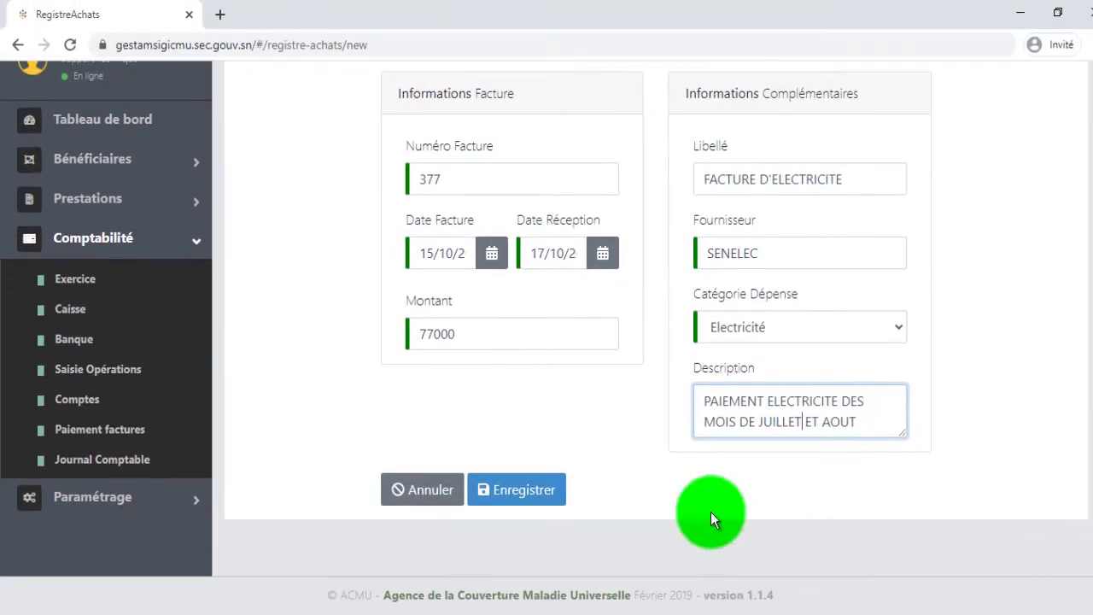
{"action": "left_click", "coordinate": [563, 492]}
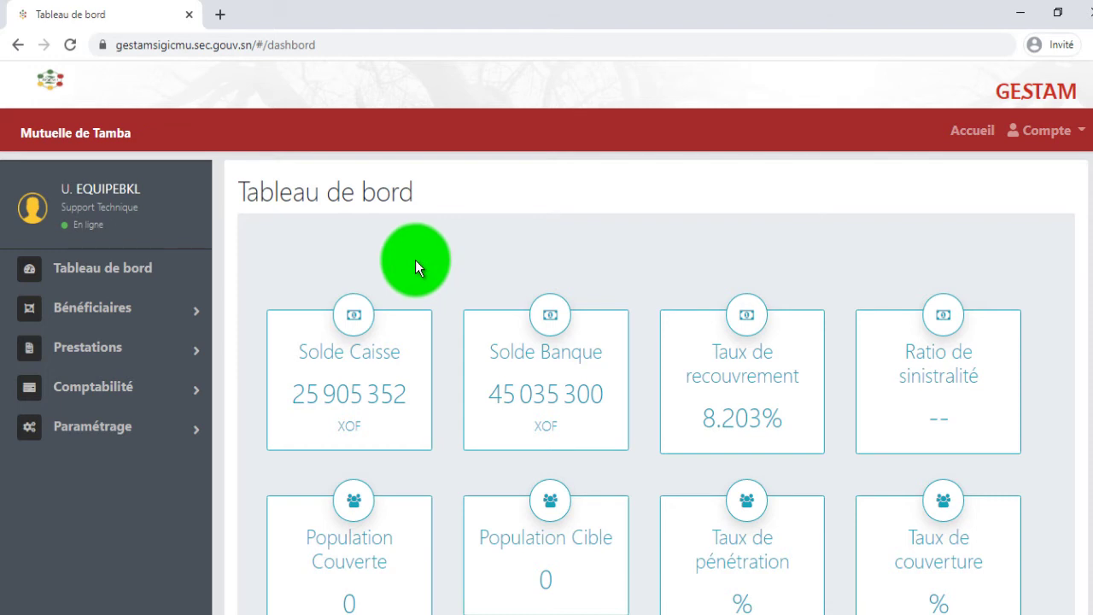
- Reopen Paiement factures under Comptabilité to show the Registre Achat list
{"action": "left_click", "coordinate": [139, 390]}
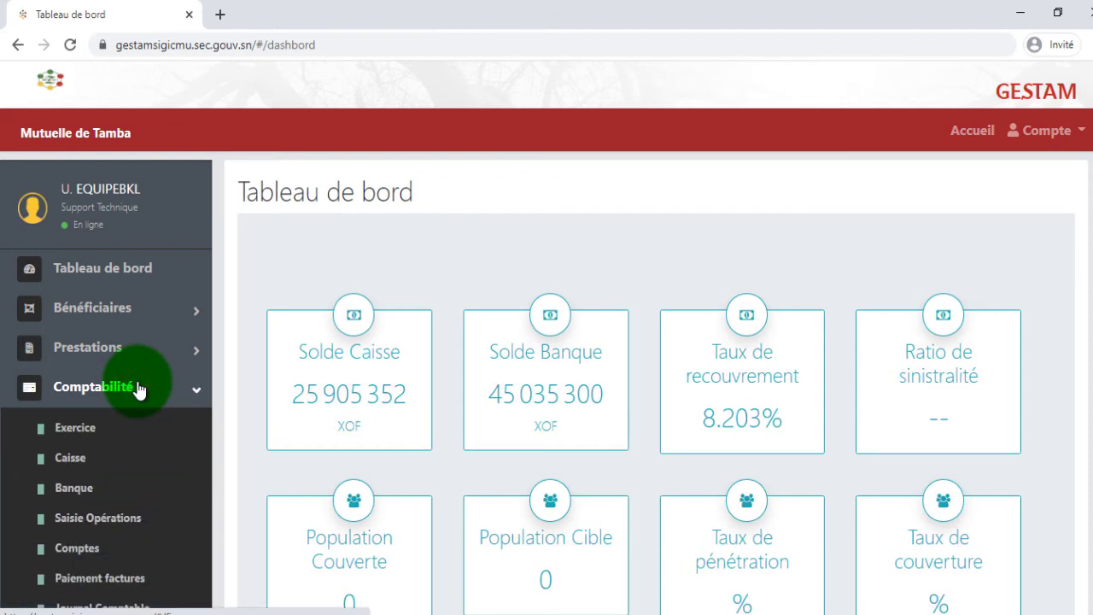
{"action": "scroll", "coordinate": [139, 390], "scroll_direction": "down", "scroll_amount": 1}
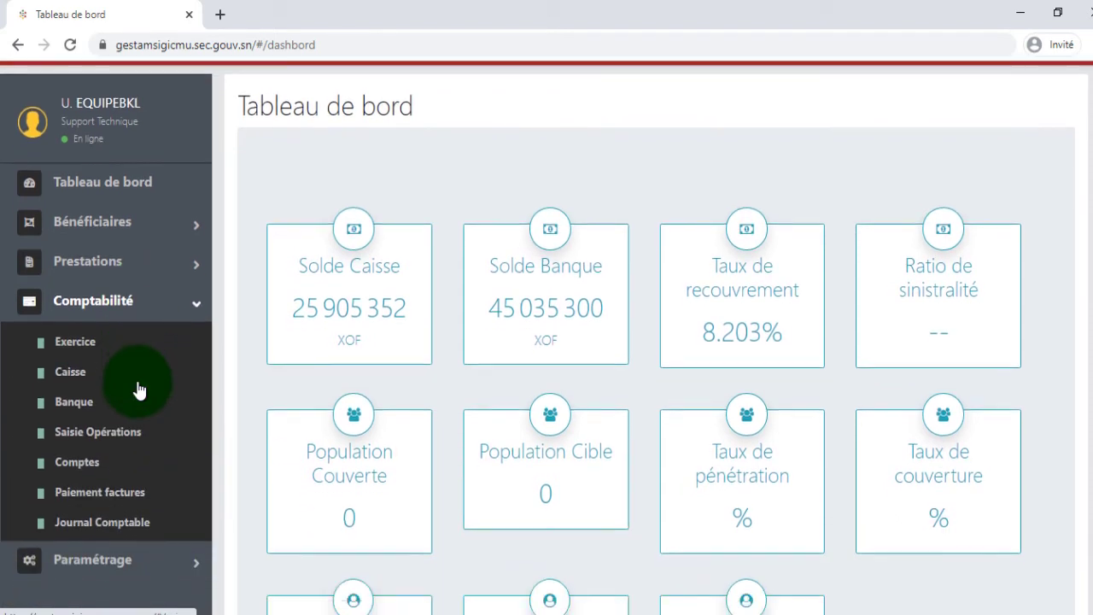
{"action": "left_click", "coordinate": [134, 495]}
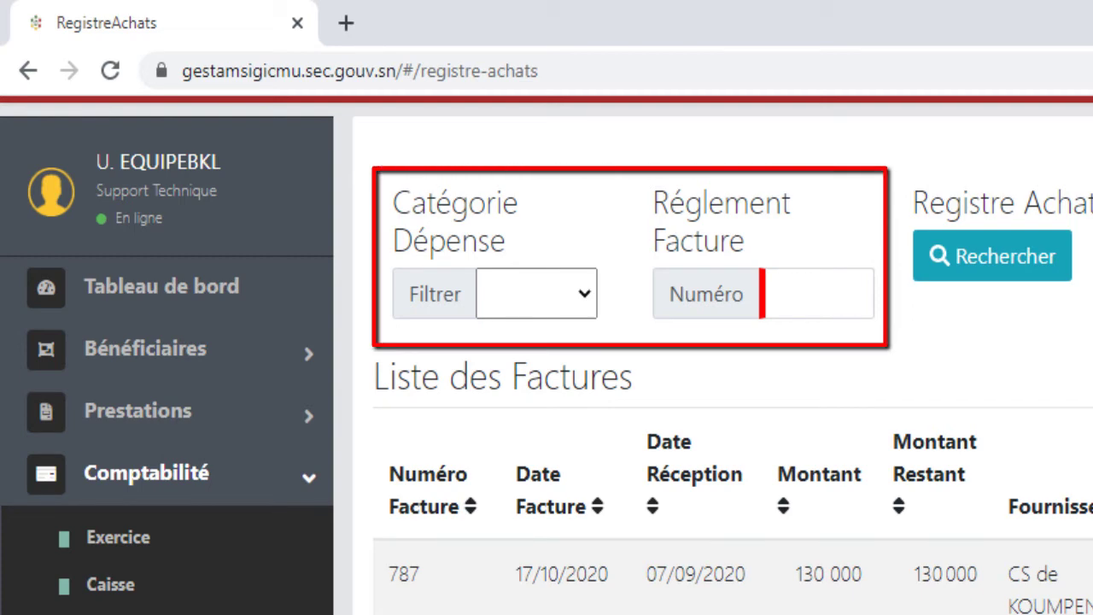
- Filter invoices by Catégorie Dépense, trying Eau and settling on Electricité
{"action": "left_click", "coordinate": [593, 302]}
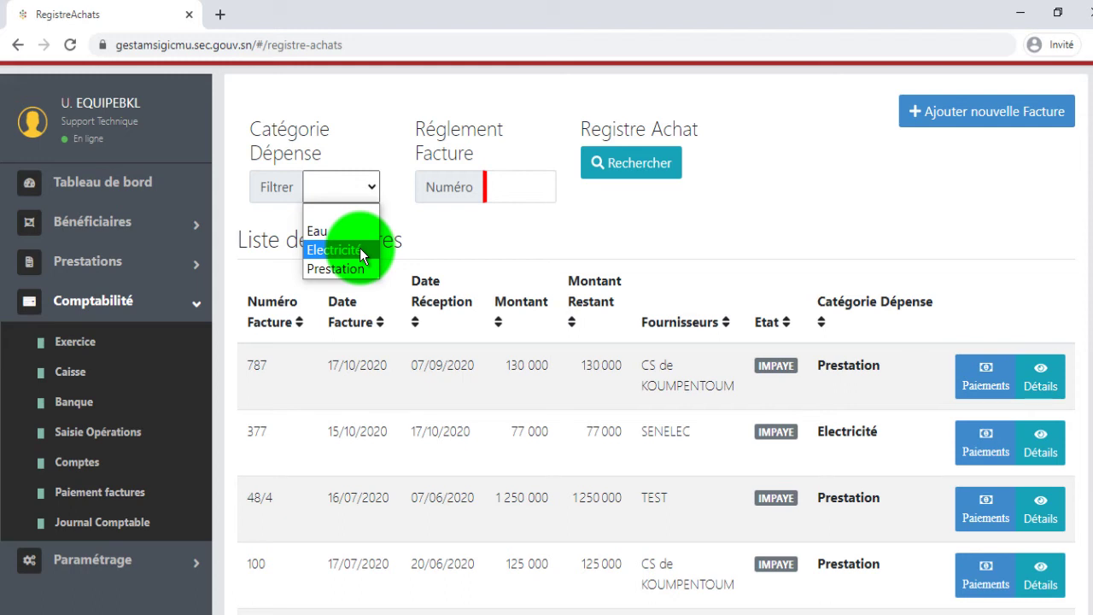
{"action": "left_click", "coordinate": [362, 253]}
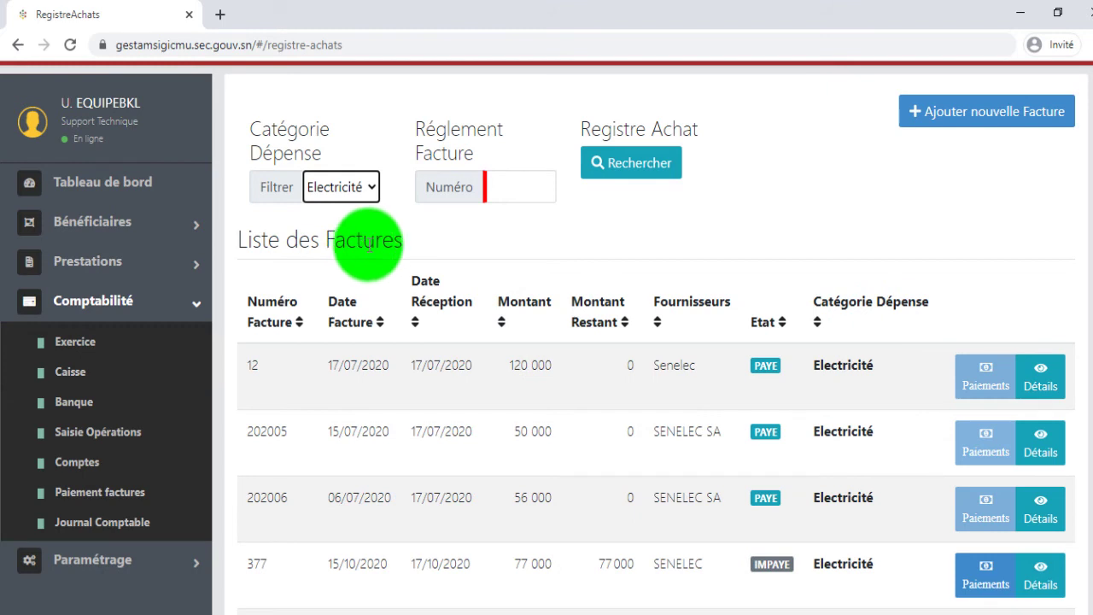
{"action": "left_click", "coordinate": [362, 191]}
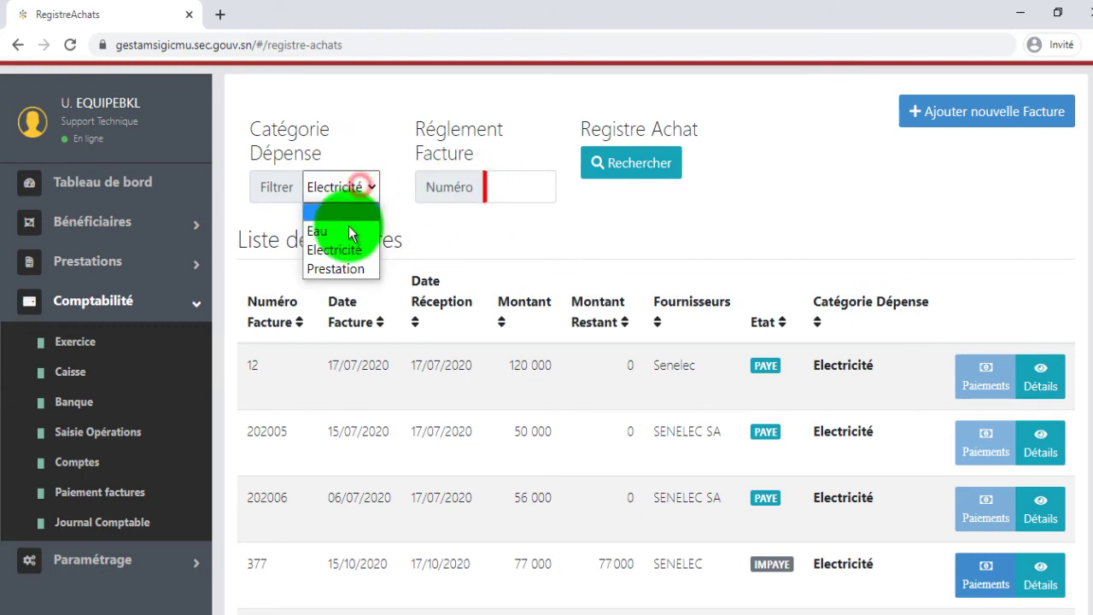
{"action": "left_click", "coordinate": [346, 229]}
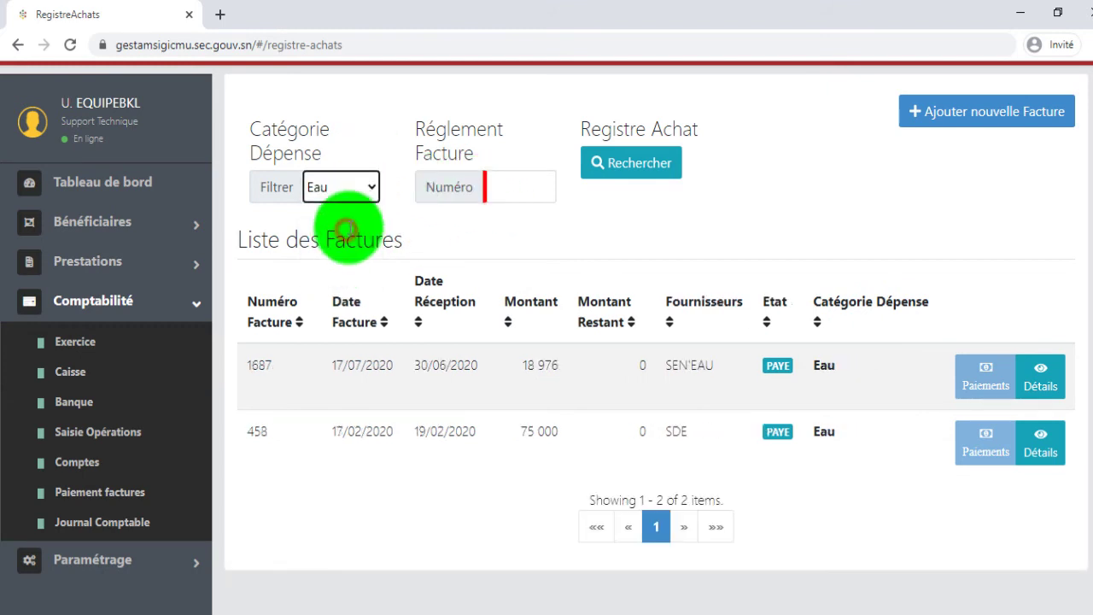
{"action": "left_click", "coordinate": [373, 186]}
{"action": "left_click", "coordinate": [356, 250]}
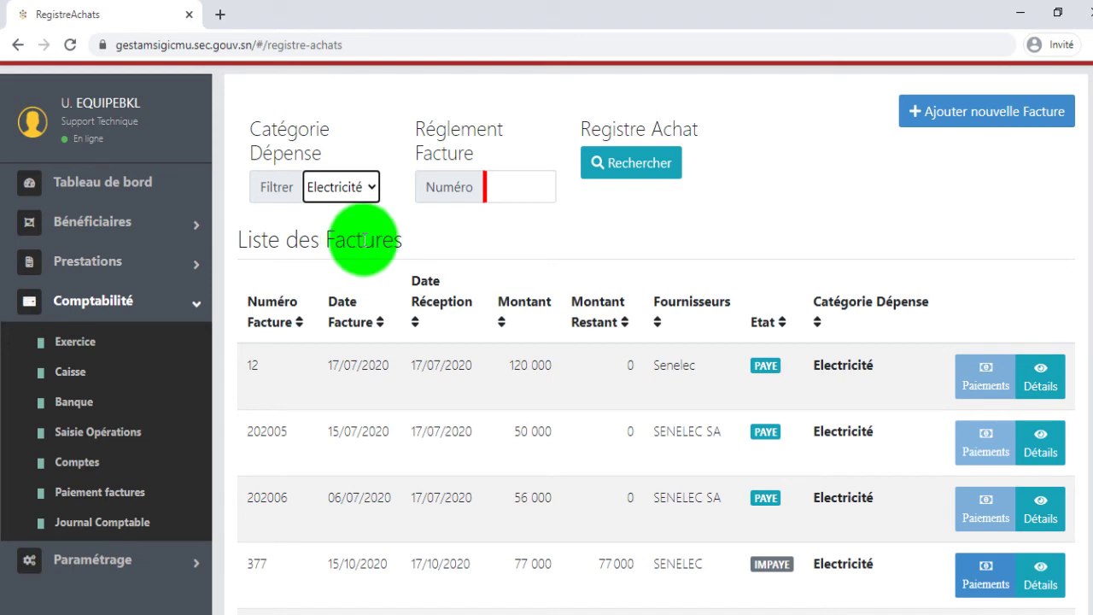
- Search the Numéro field for invoice 377
{"action": "left_click", "coordinate": [521, 186]}
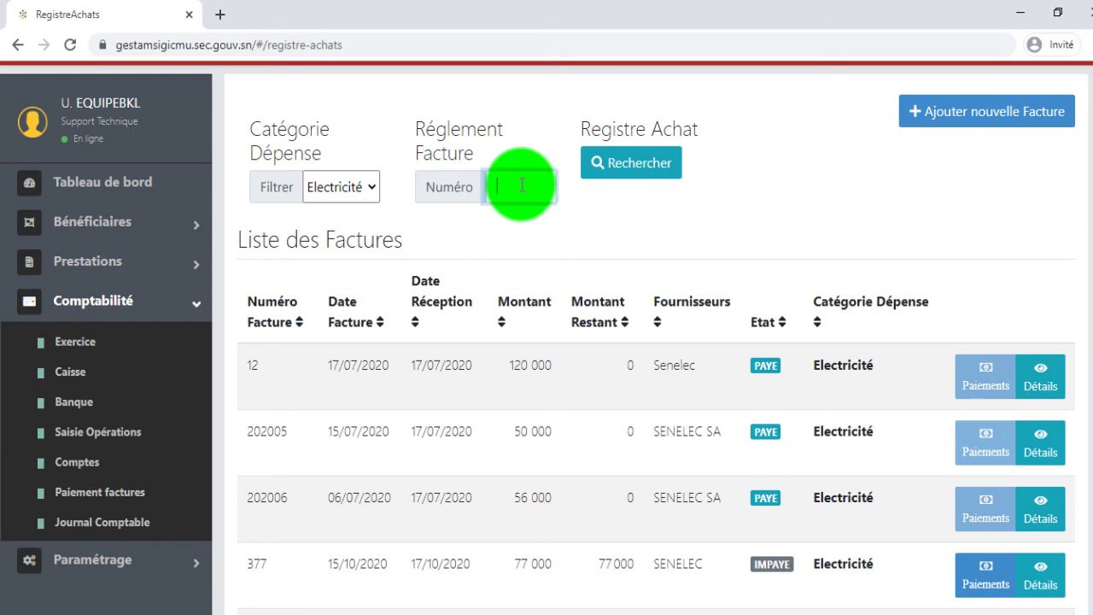
{"action": "type", "text": "377"}
{"action": "left_click", "coordinate": [628, 175]}
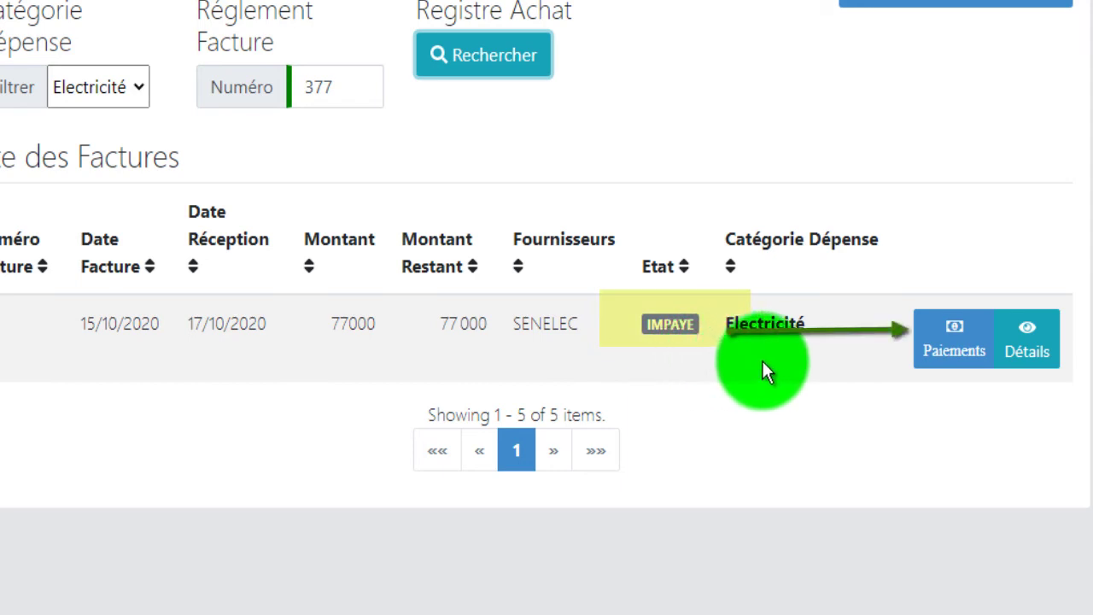
- Open the Paiements form for invoice 377 and show the Nature Opération choices
{"action": "left_click", "coordinate": [950, 346]}
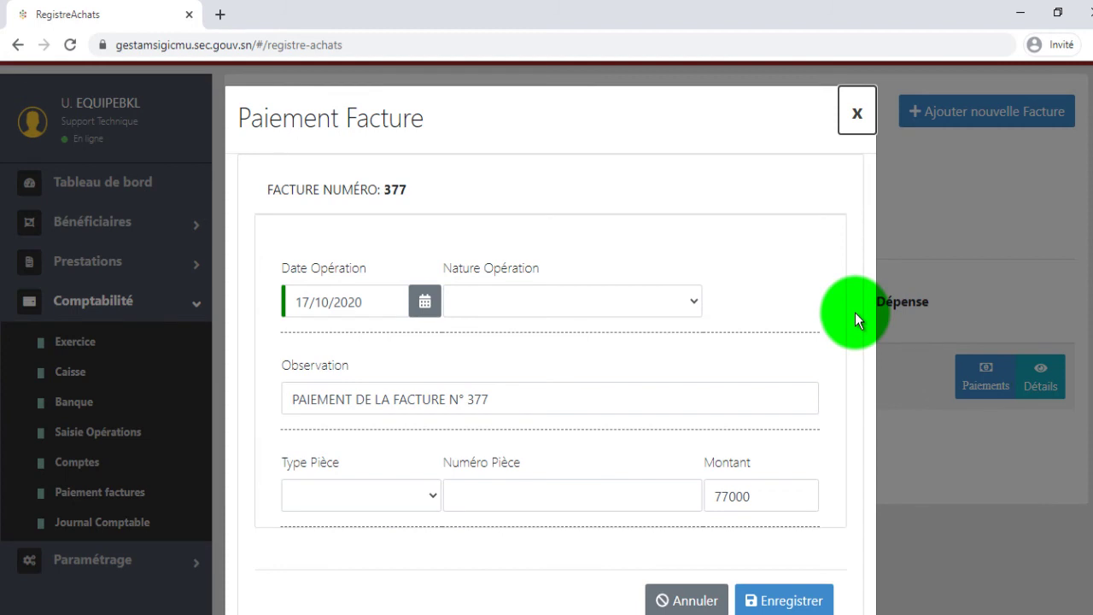
{"action": "scroll", "coordinate": [854, 312], "scroll_direction": "down", "scroll_amount": 1}
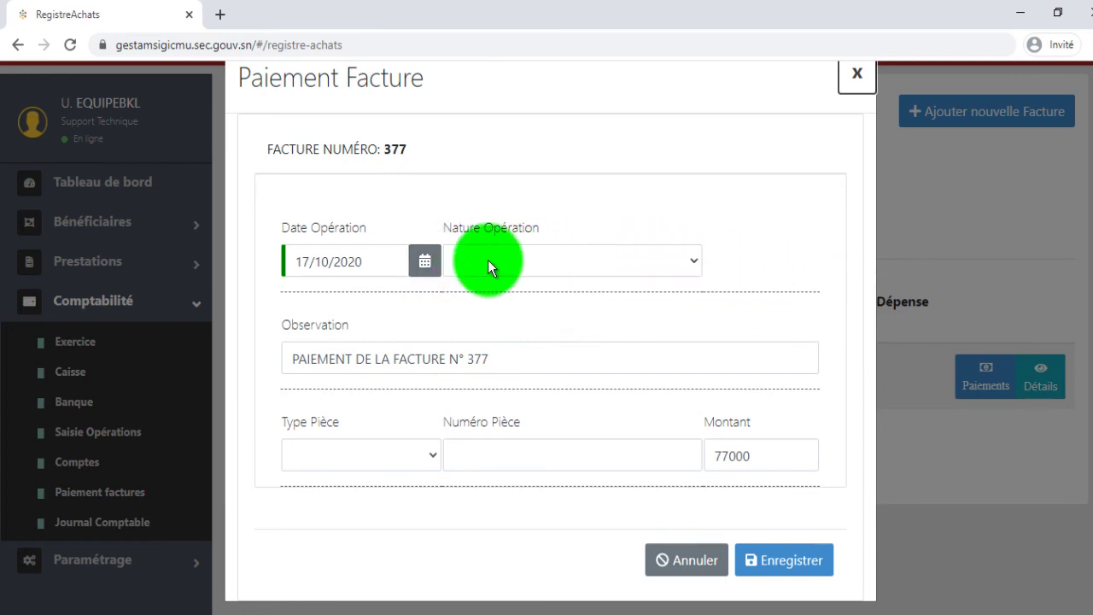
{"action": "left_click", "coordinate": [604, 262]}
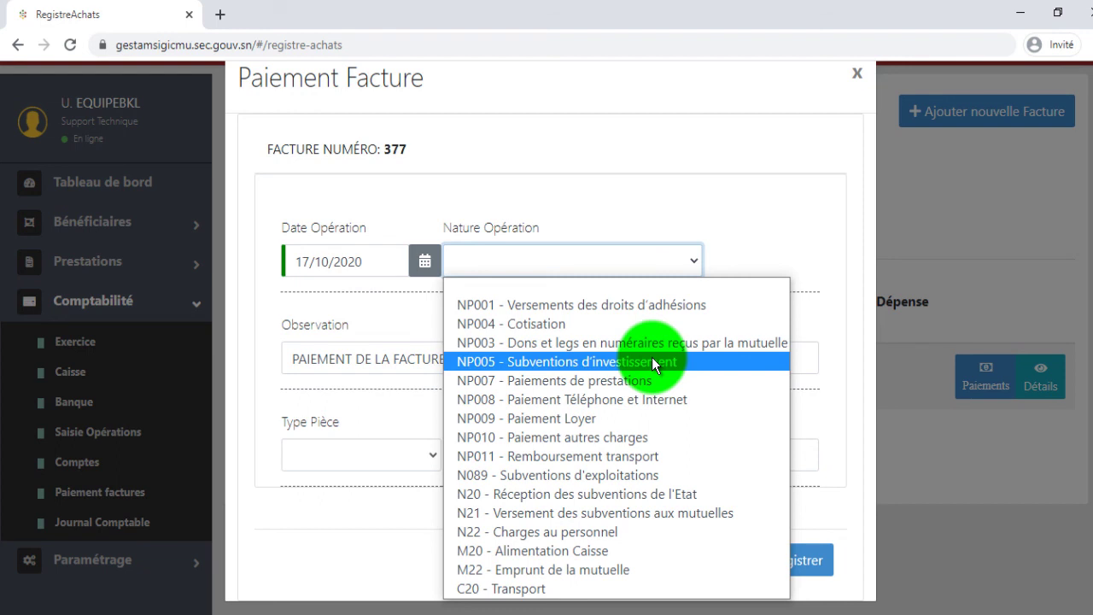
- Set operation NP010 - Paiement autres charges, paid from the caisse de prestation
{"action": "left_click", "coordinate": [658, 437]}
{"action": "left_click", "coordinate": [781, 258]}
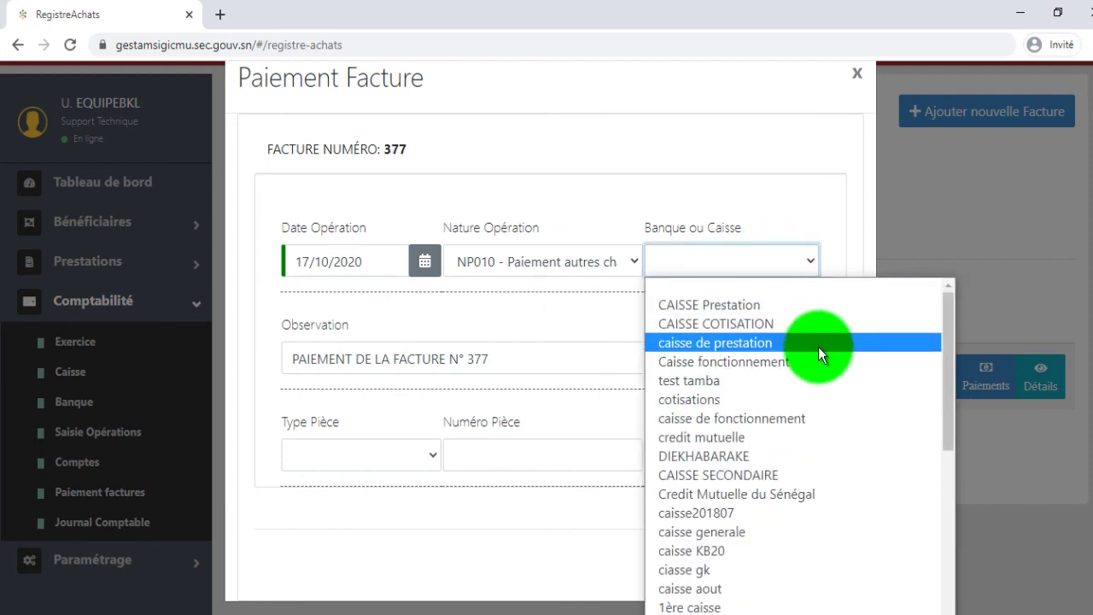
{"action": "scroll", "coordinate": [819, 348], "scroll_direction": "down", "scroll_amount": 4}
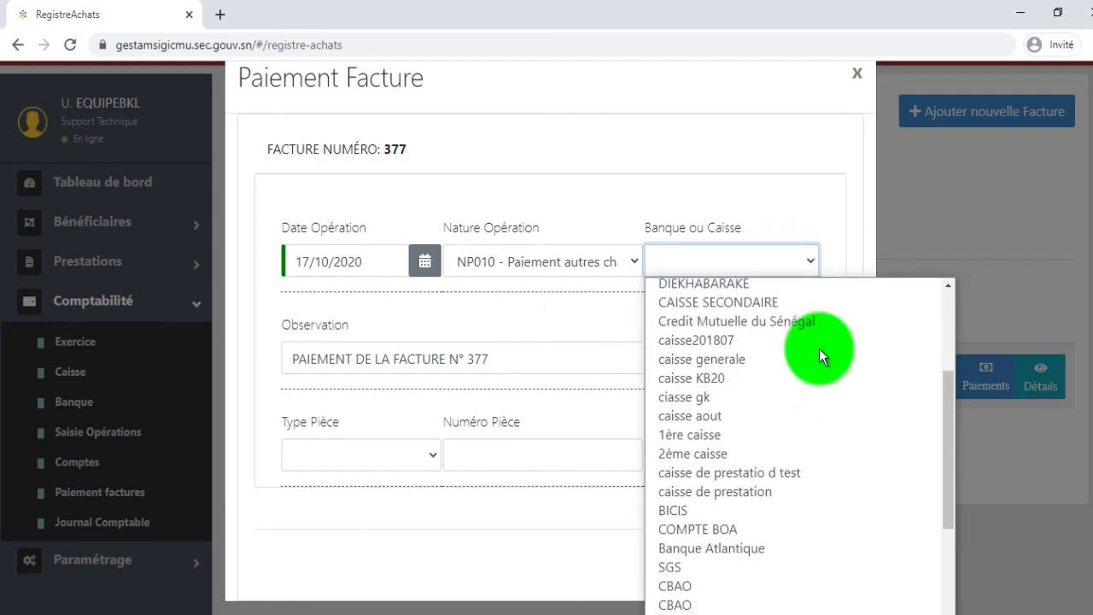
{"action": "left_click", "coordinate": [784, 454]}
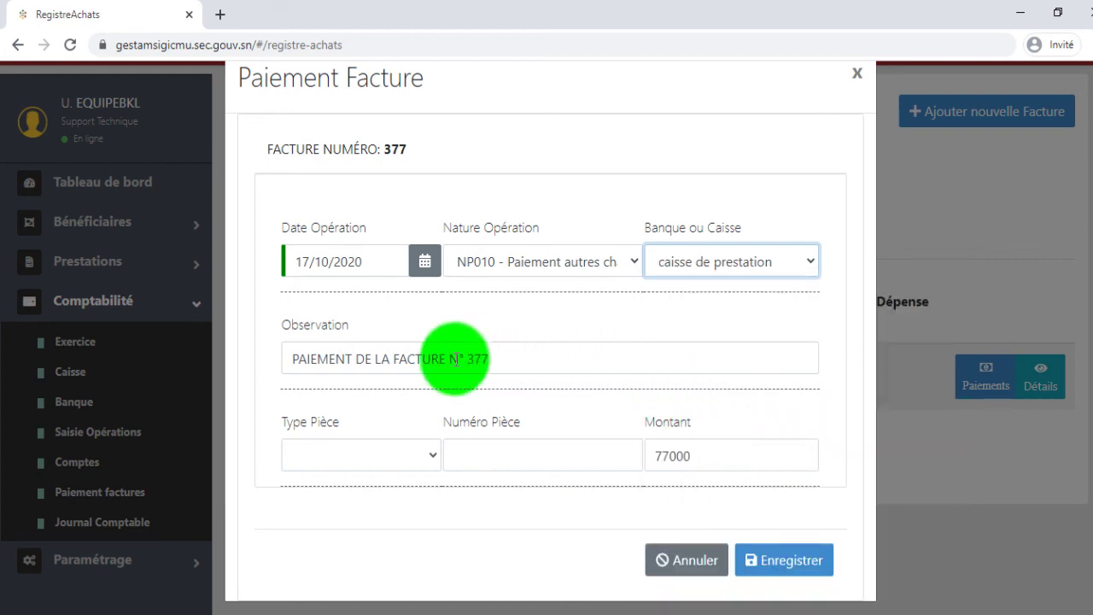
- Record the payment by CHÈQUE with its cheque number and save it
{"action": "left_click", "coordinate": [426, 457]}
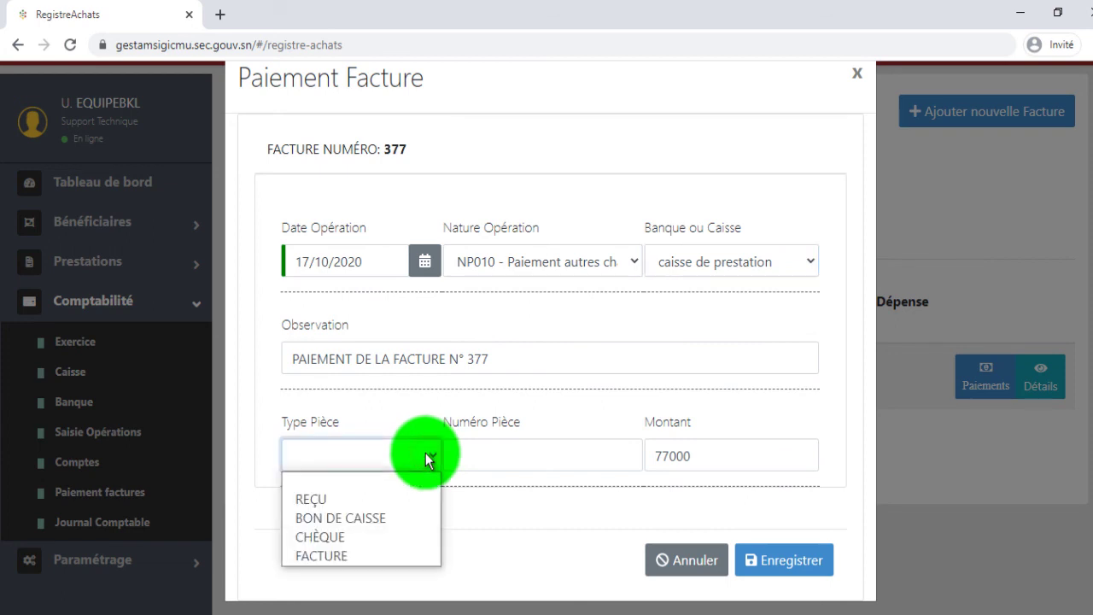
{"action": "left_click", "coordinate": [373, 536]}
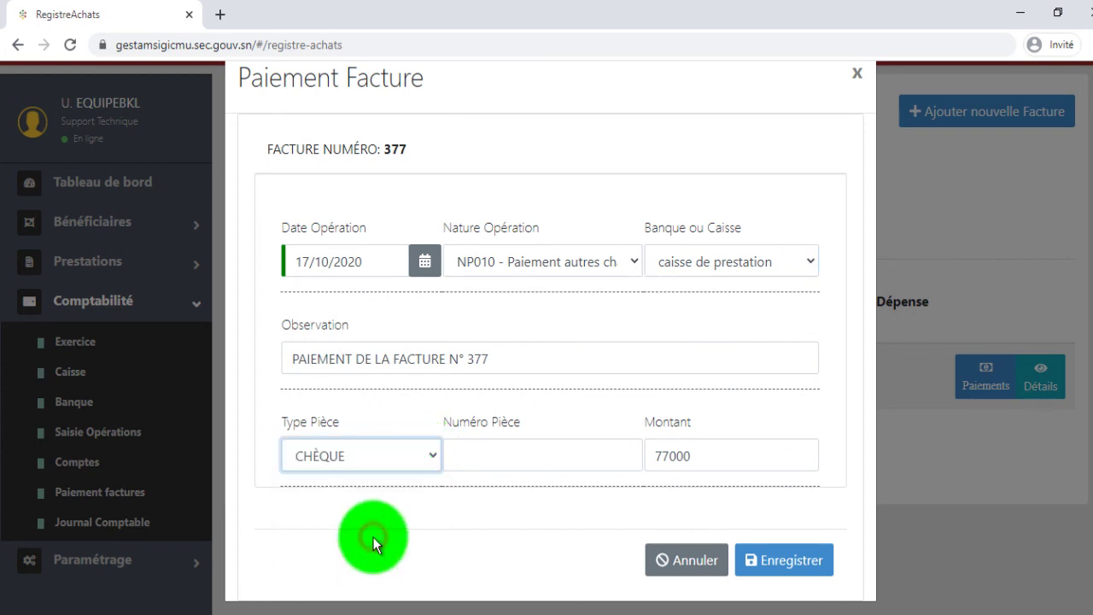
{"action": "left_click", "coordinate": [517, 458]}
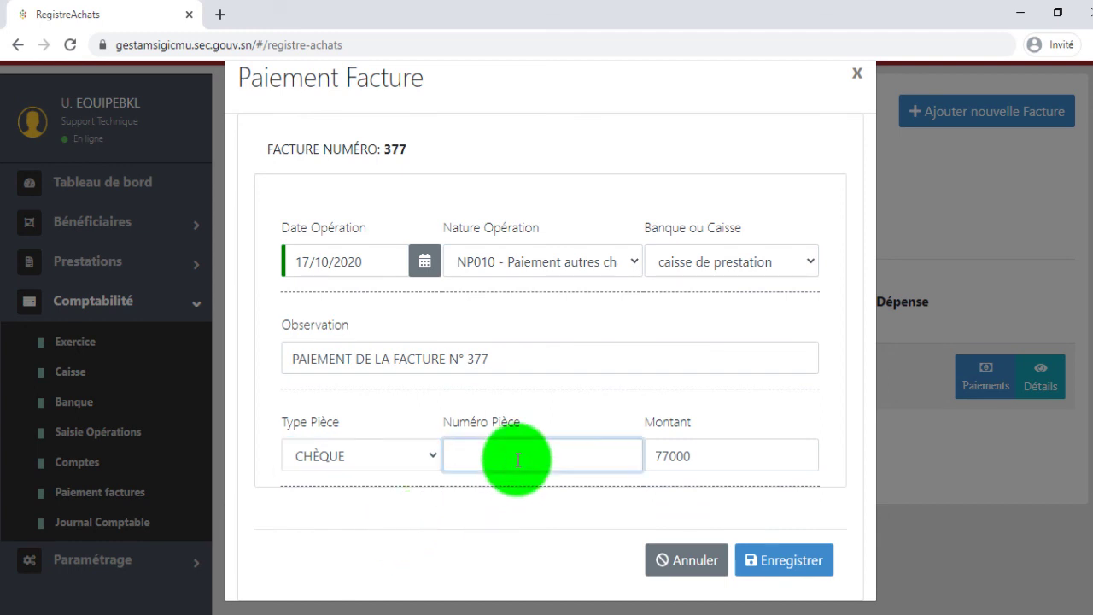
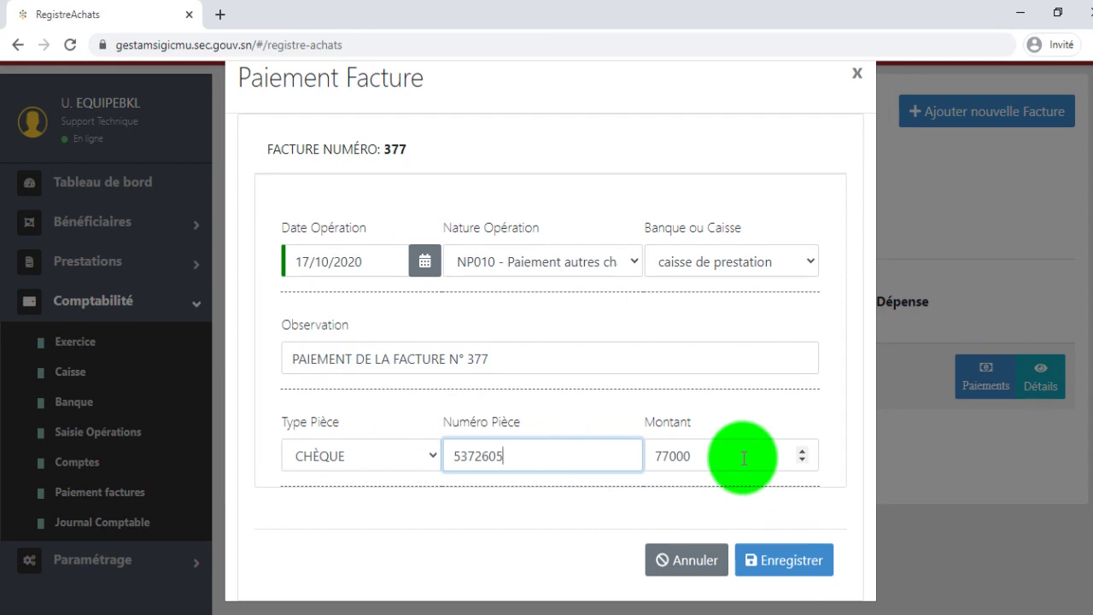
{"action": "left_click", "coordinate": [778, 564]}
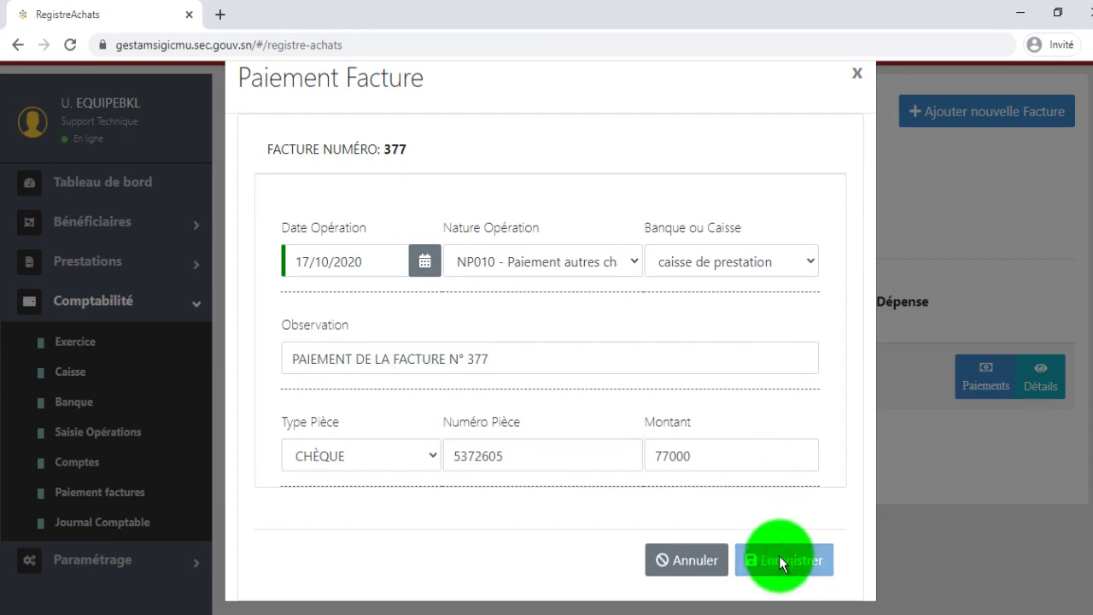